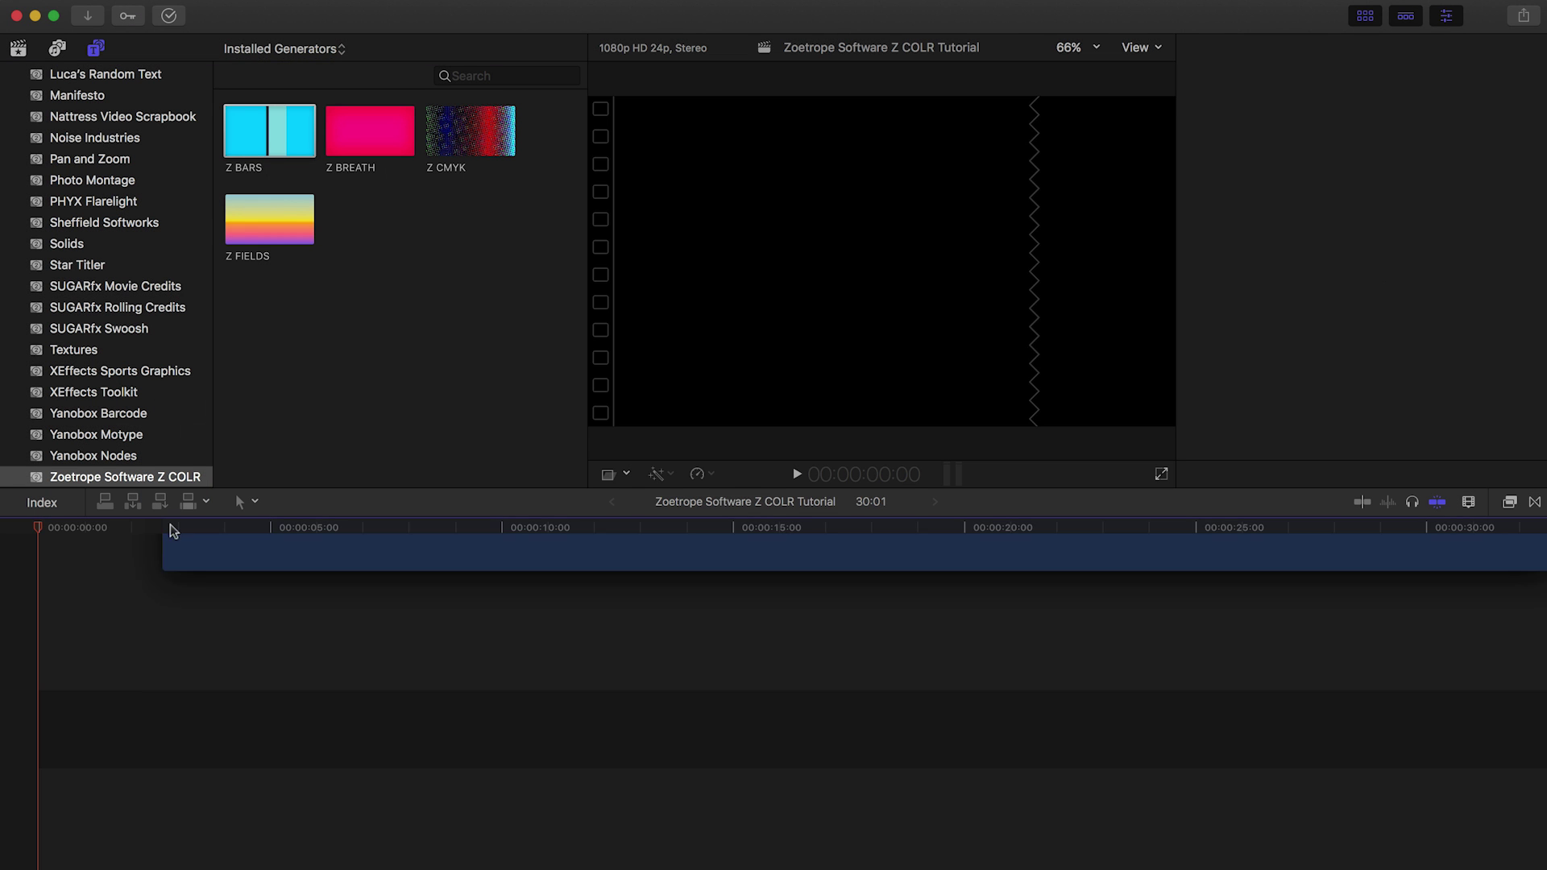
Step: Place the Z BARS generator in the timeline and choose its Orangecicle preset
drag(268, 147, 19, 741)
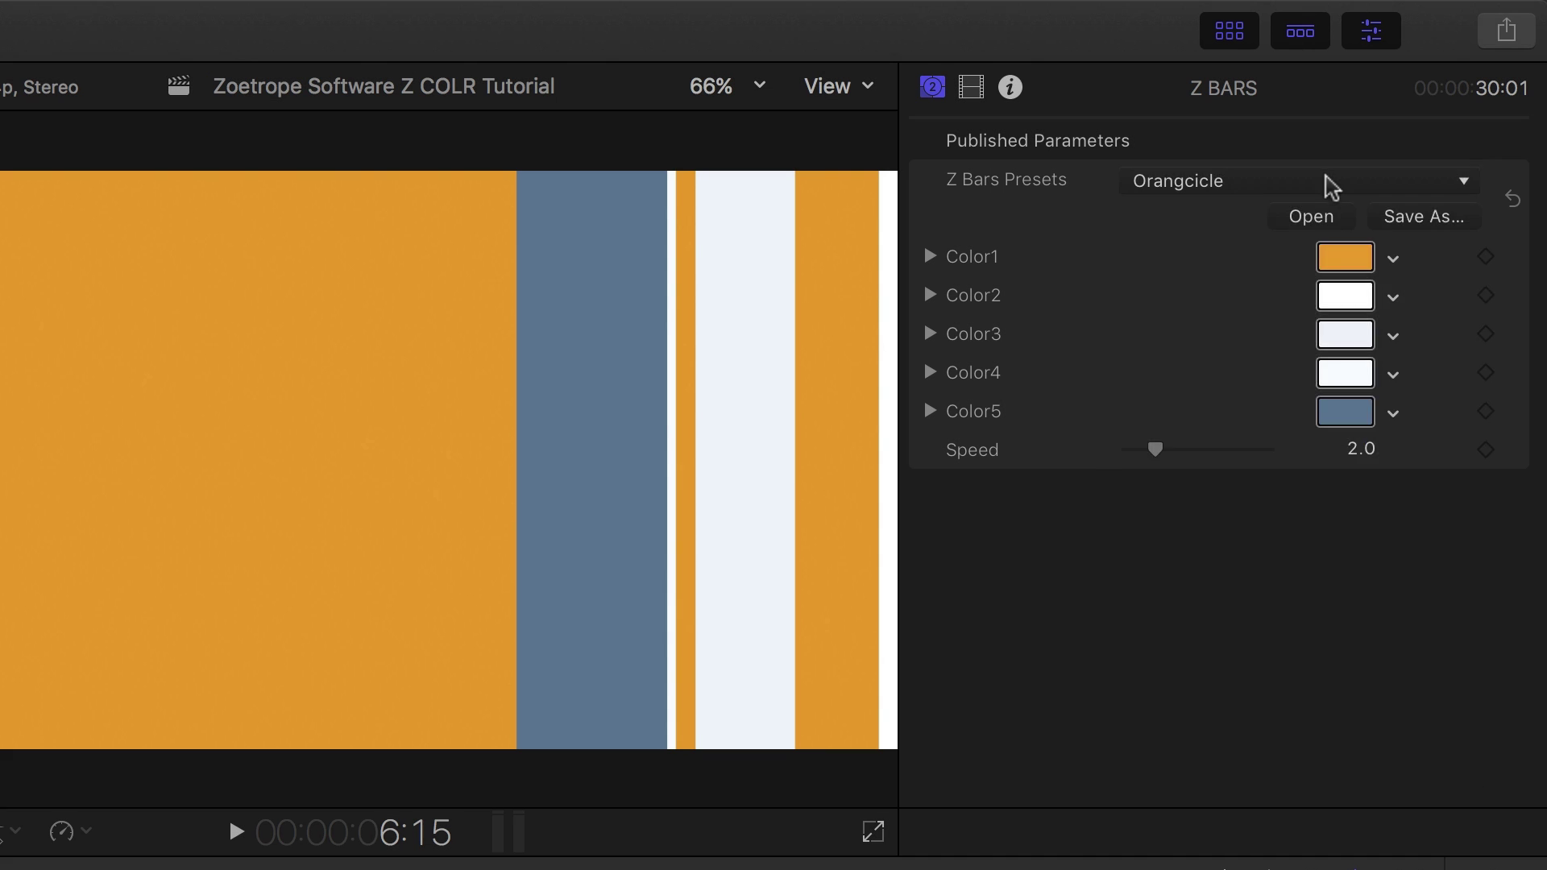
click(1424, 102)
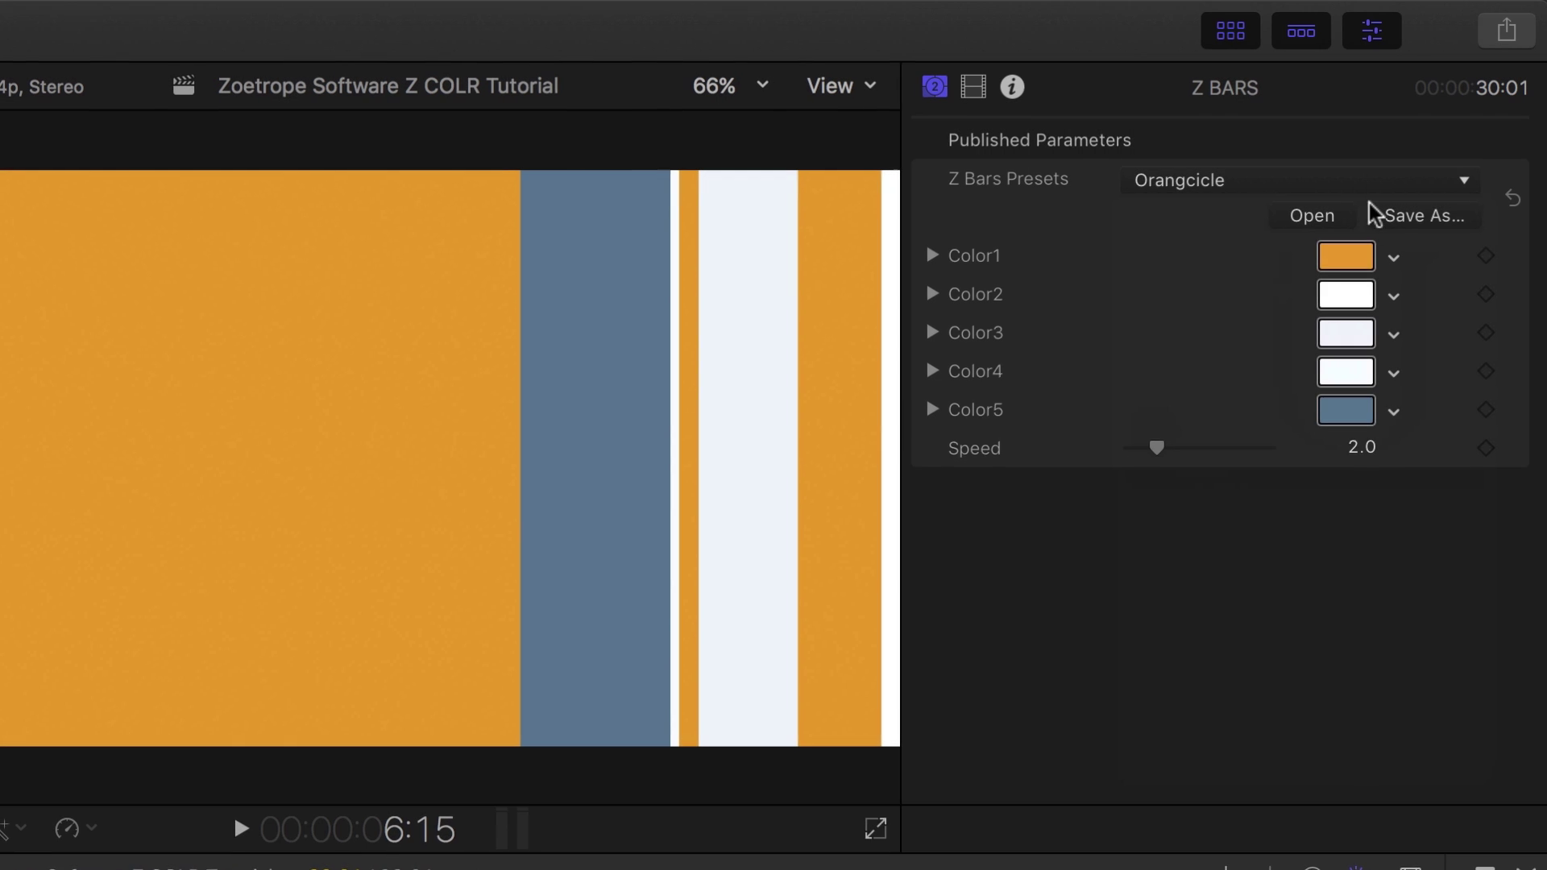
Step: Make the Z Bars Color1 red and raise its speed to the maximum 10.0
click(1350, 251)
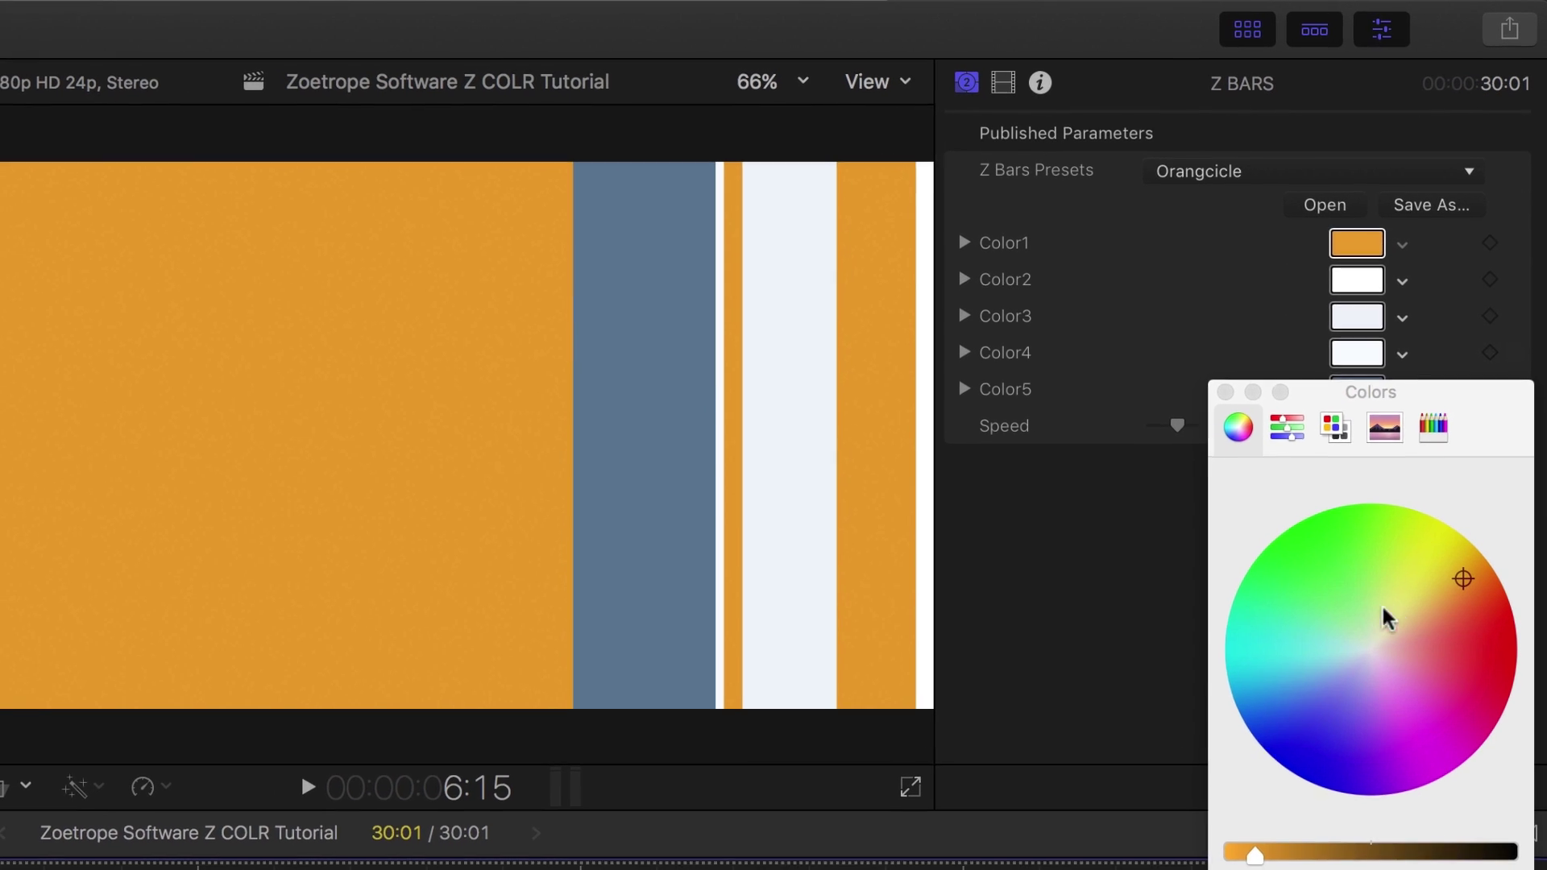
click(1469, 592)
click(1502, 643)
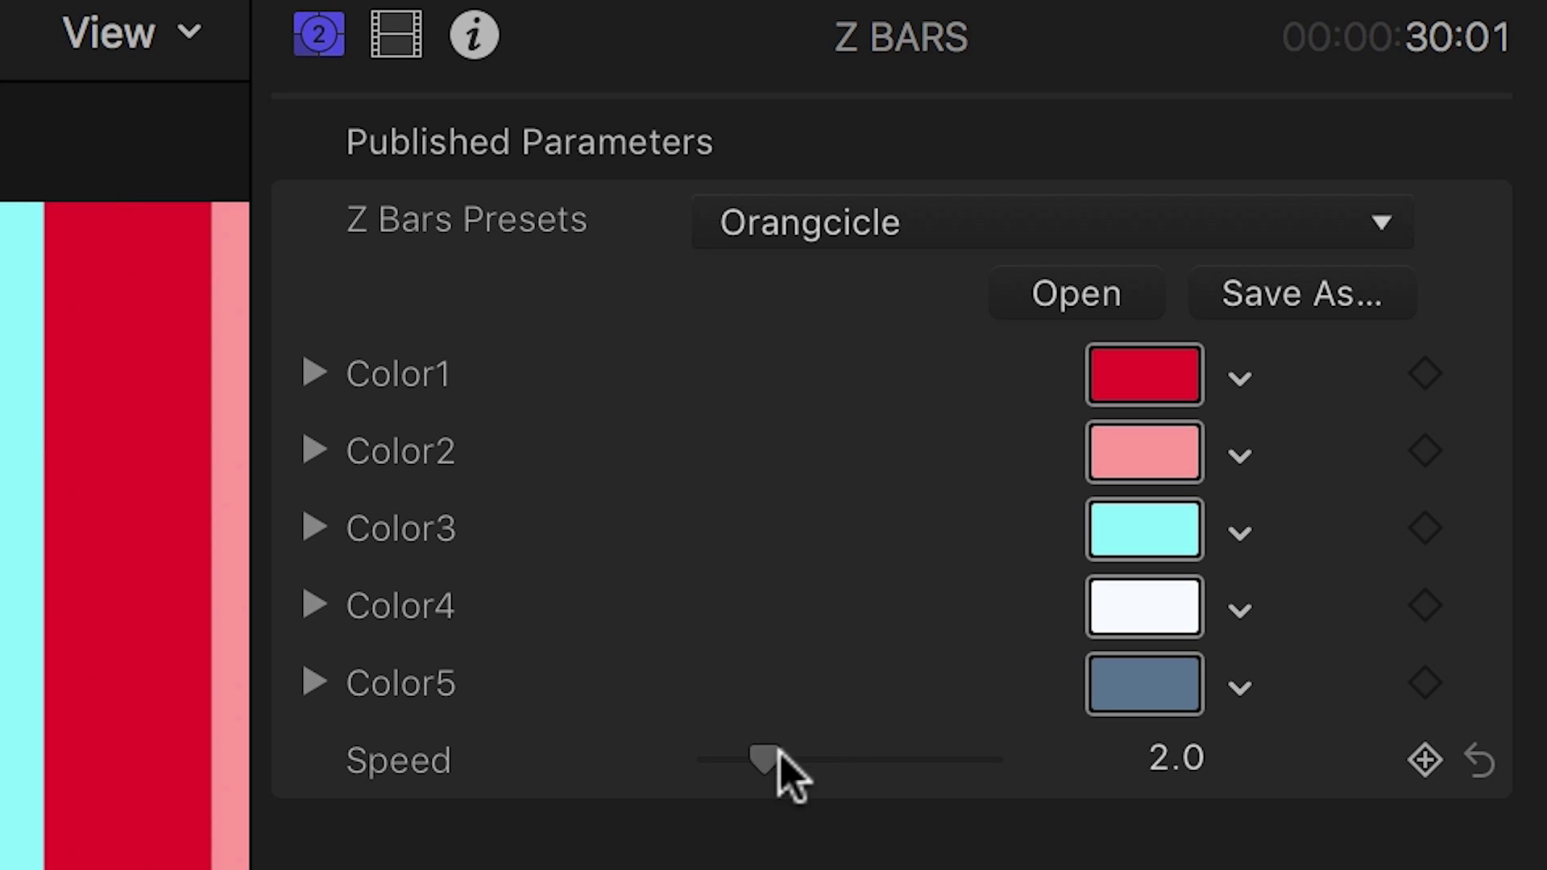
drag(763, 758, 981, 759)
mouse_move(846, 778)
mouse_down()
mouse_move(524, 839)
mouse_move(1253, 823)
mouse_up()
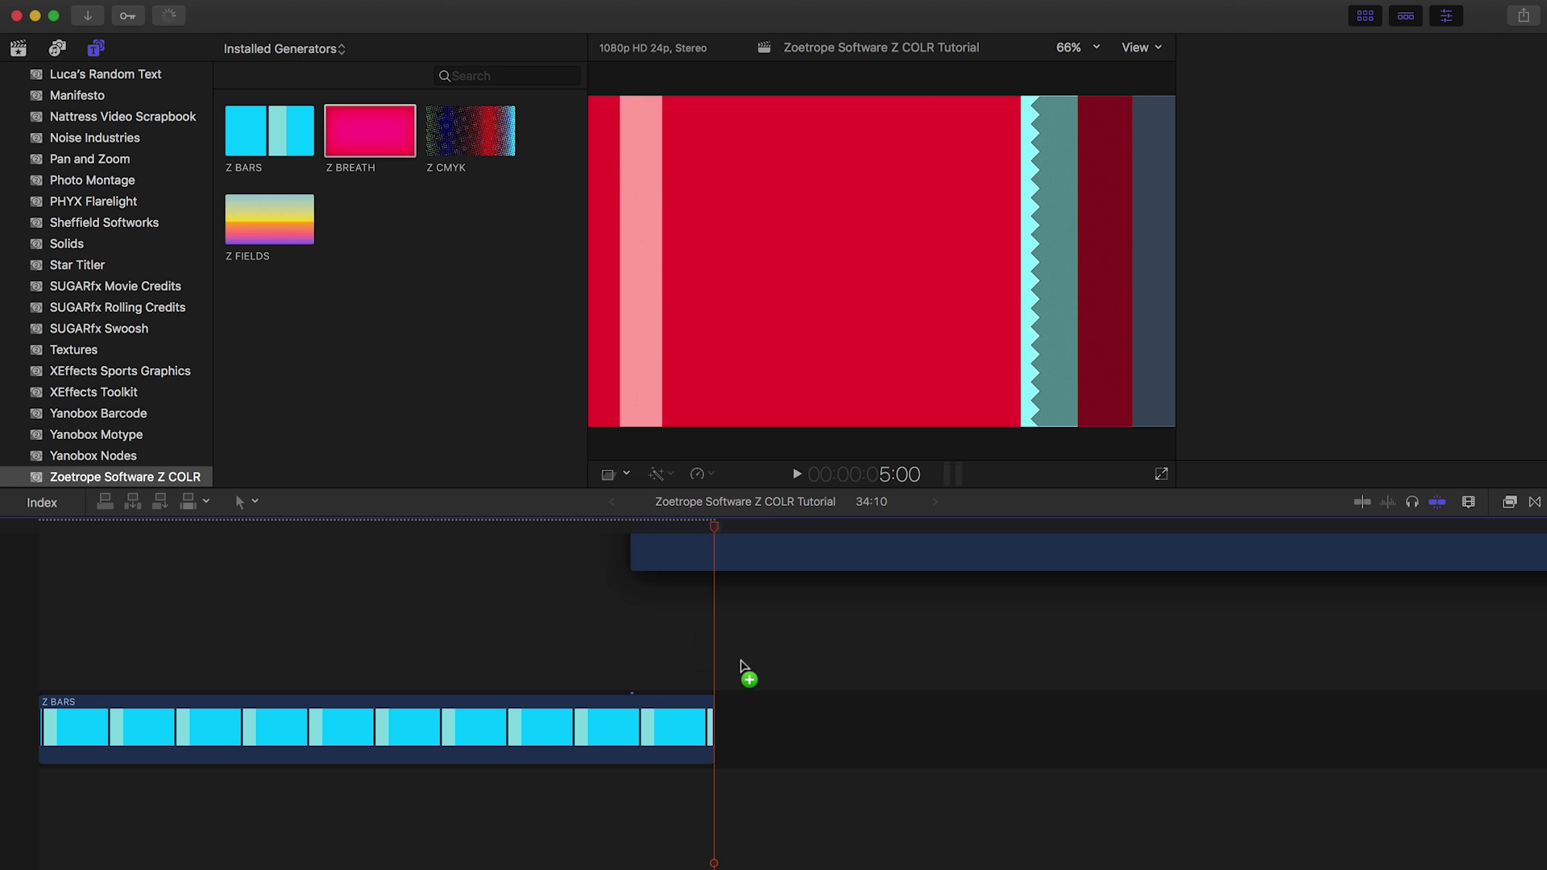
Step: Place Z BREATH after Z BARS and set its Blur Radius to 0
drag(581, 416, 732, 719)
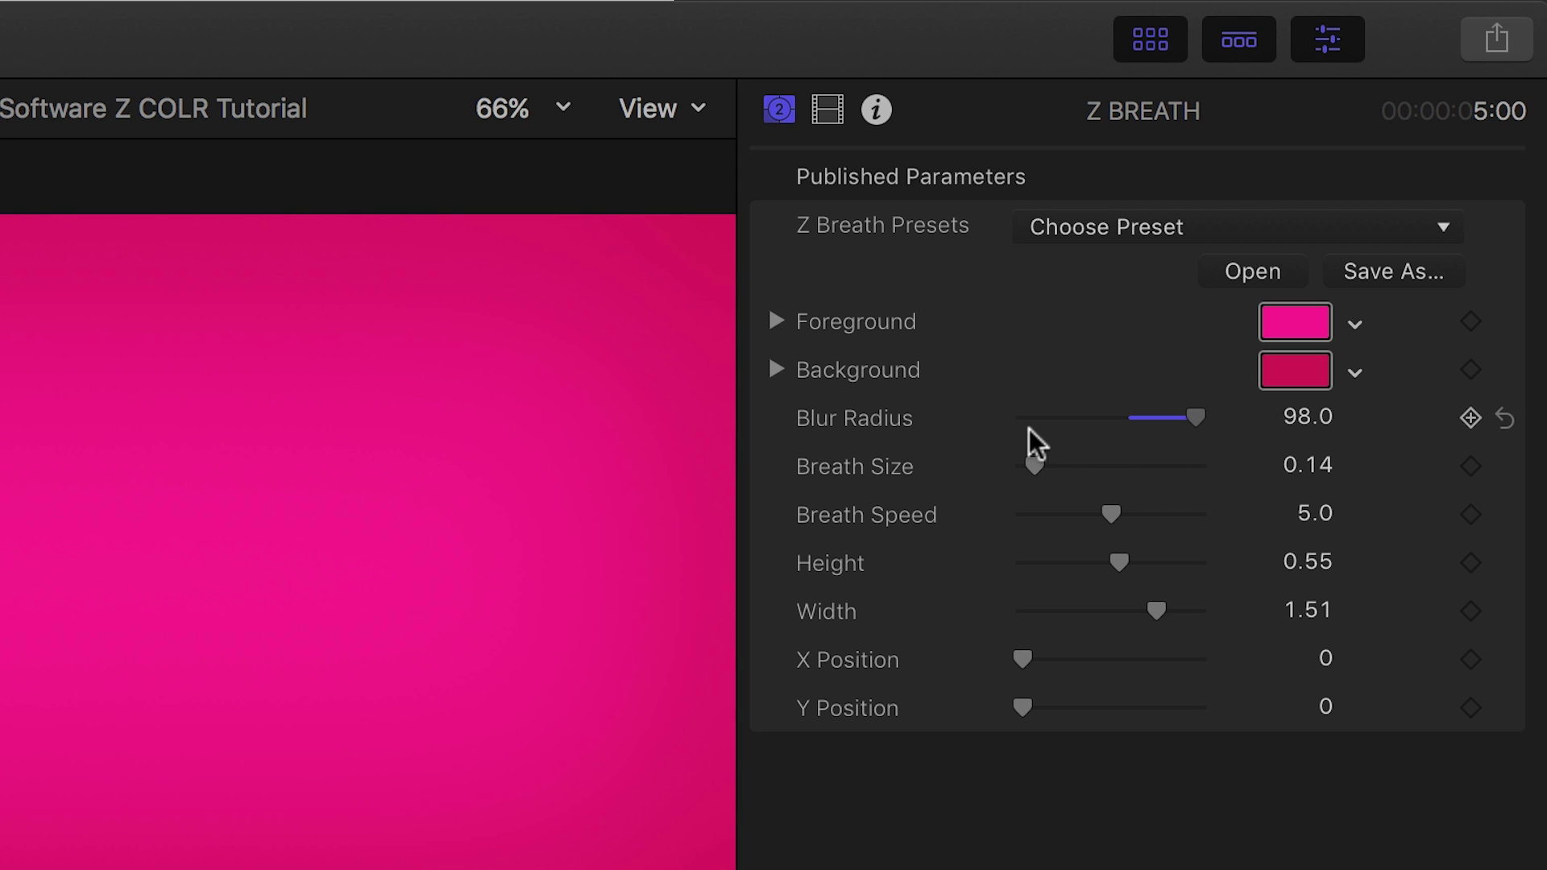
drag(1028, 428, 946, 423)
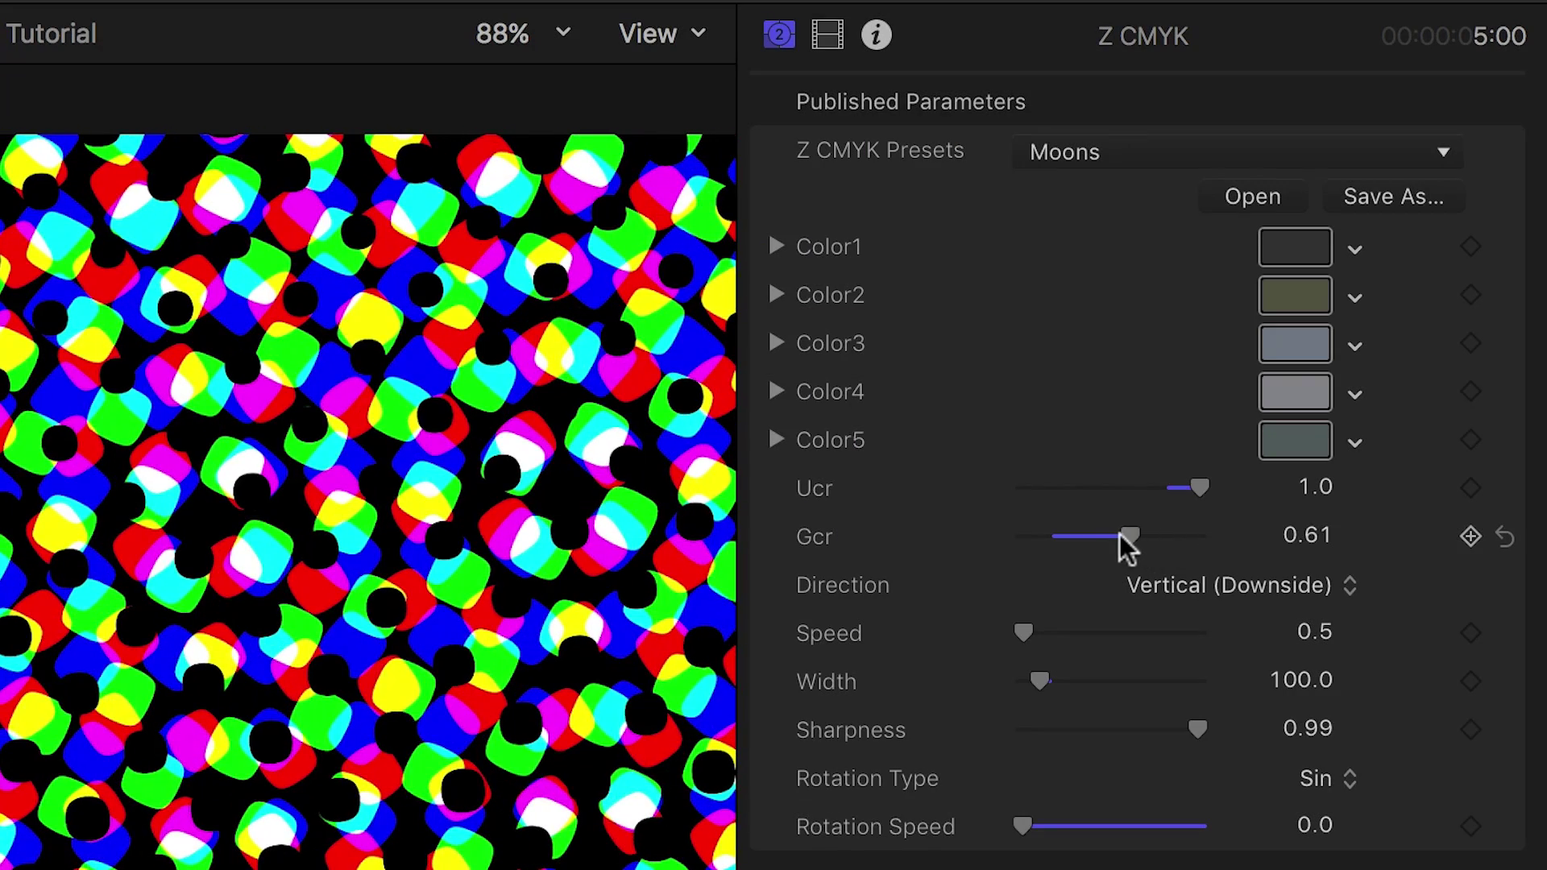
Step: Set the Z CMYK pattern Direction to Horizontal (Rightside)
click(1161, 585)
click(1159, 552)
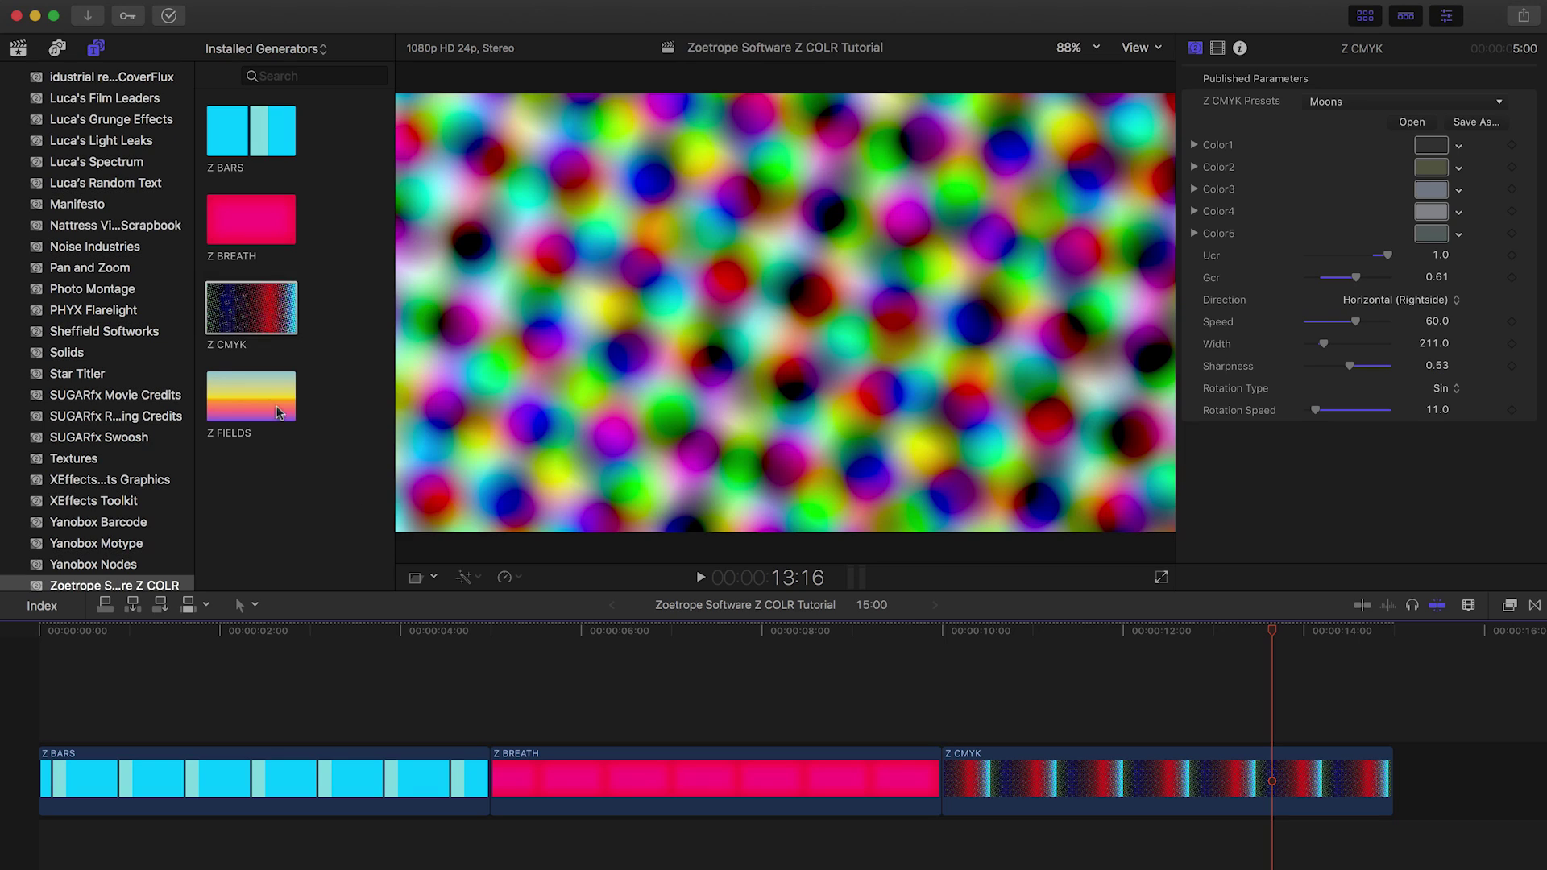
Step: Place Z FIELDS at the end of the timeline and apply its Blockbuster preset
drag(778, 536, 1419, 795)
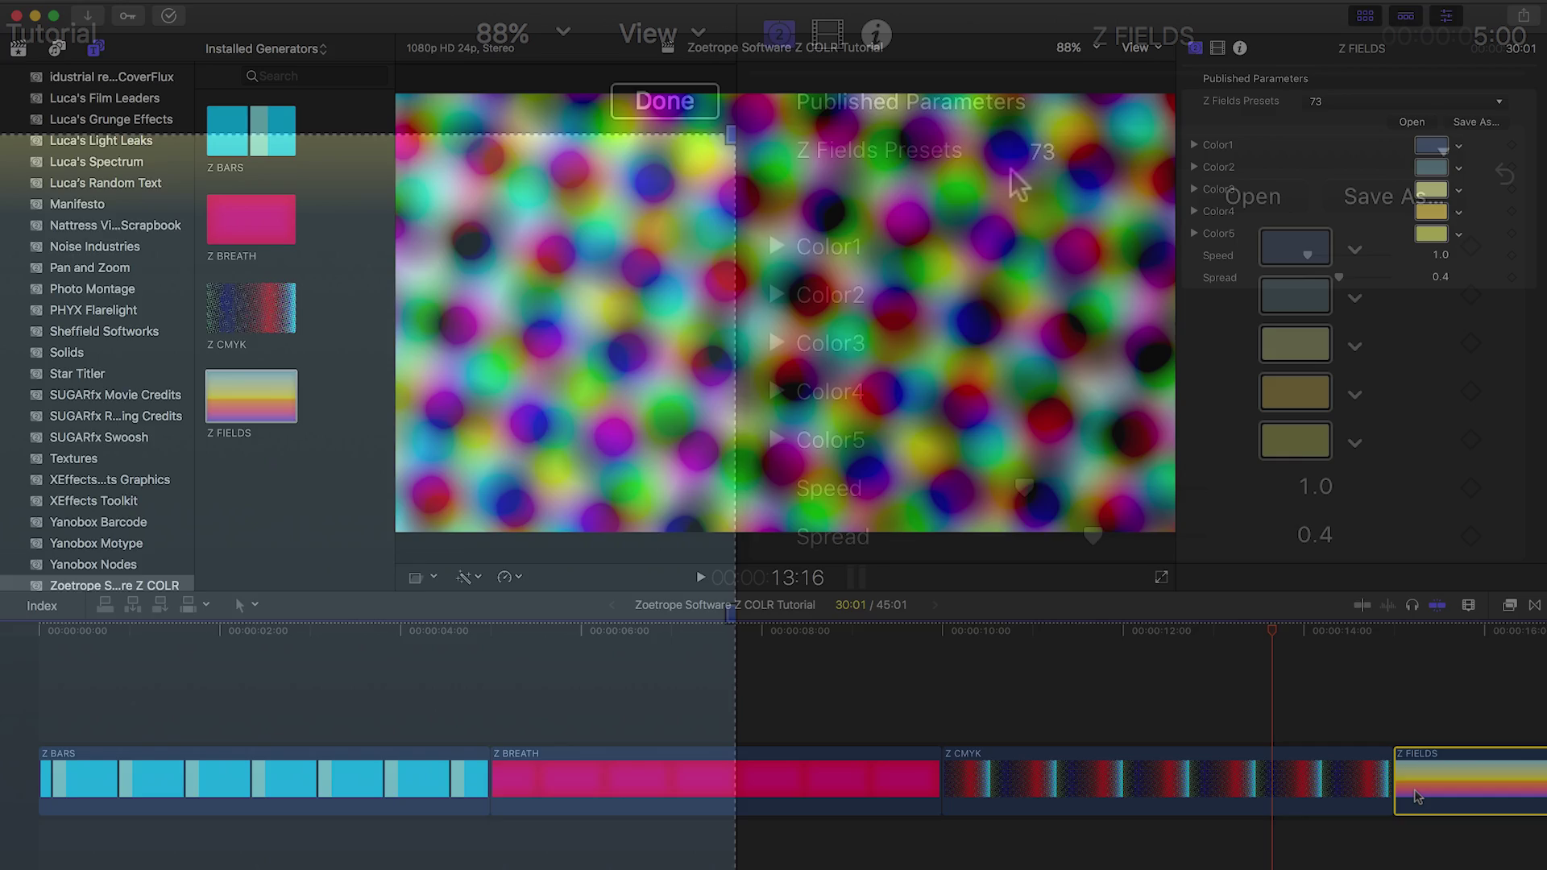
click(1323, 97)
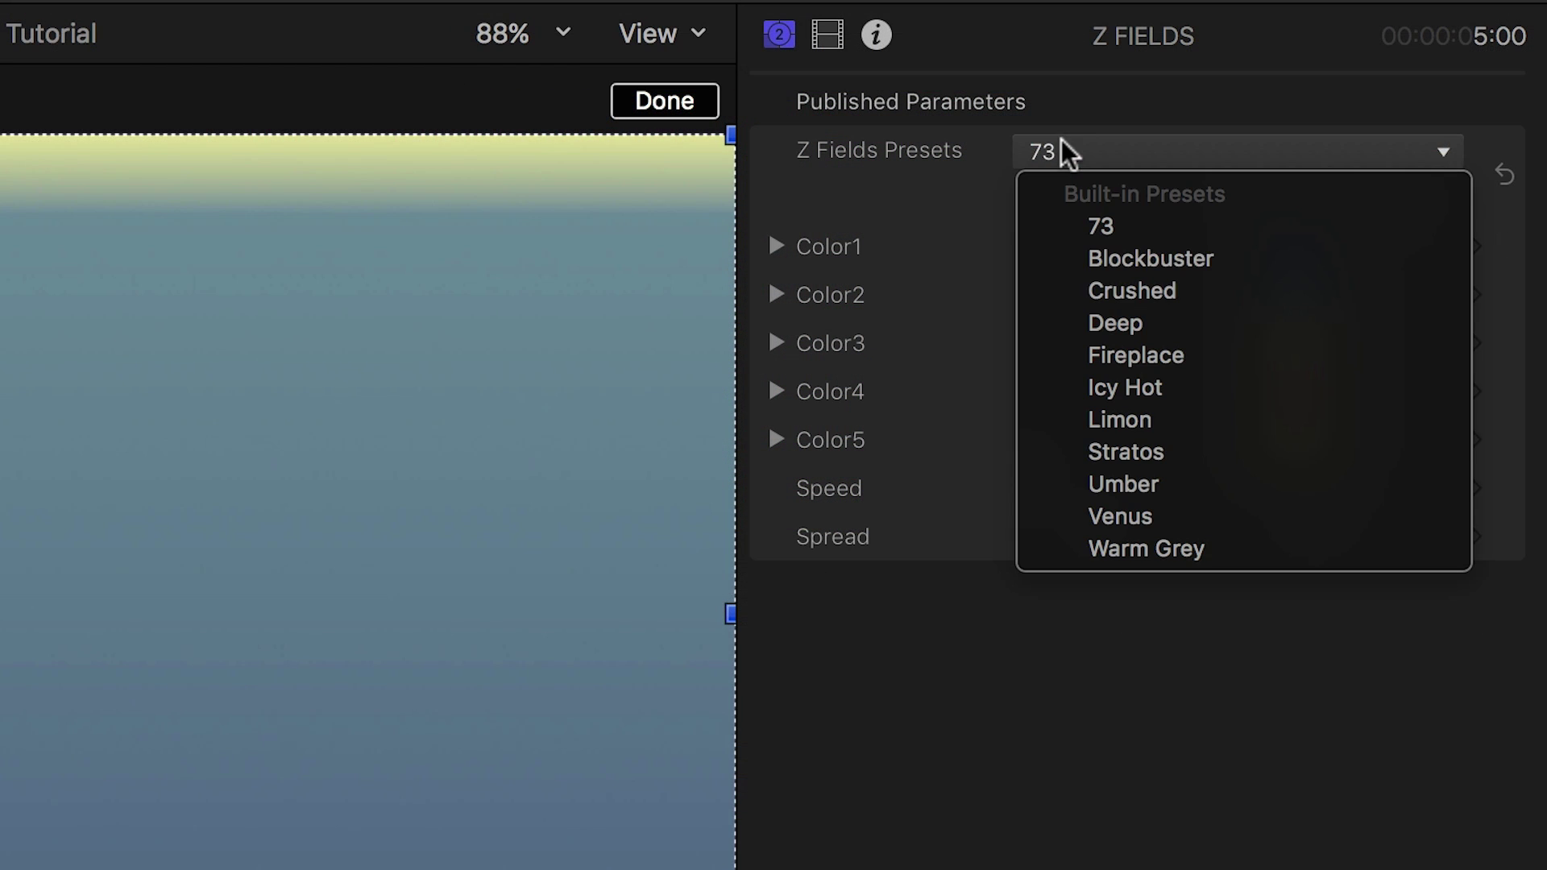
click(1134, 266)
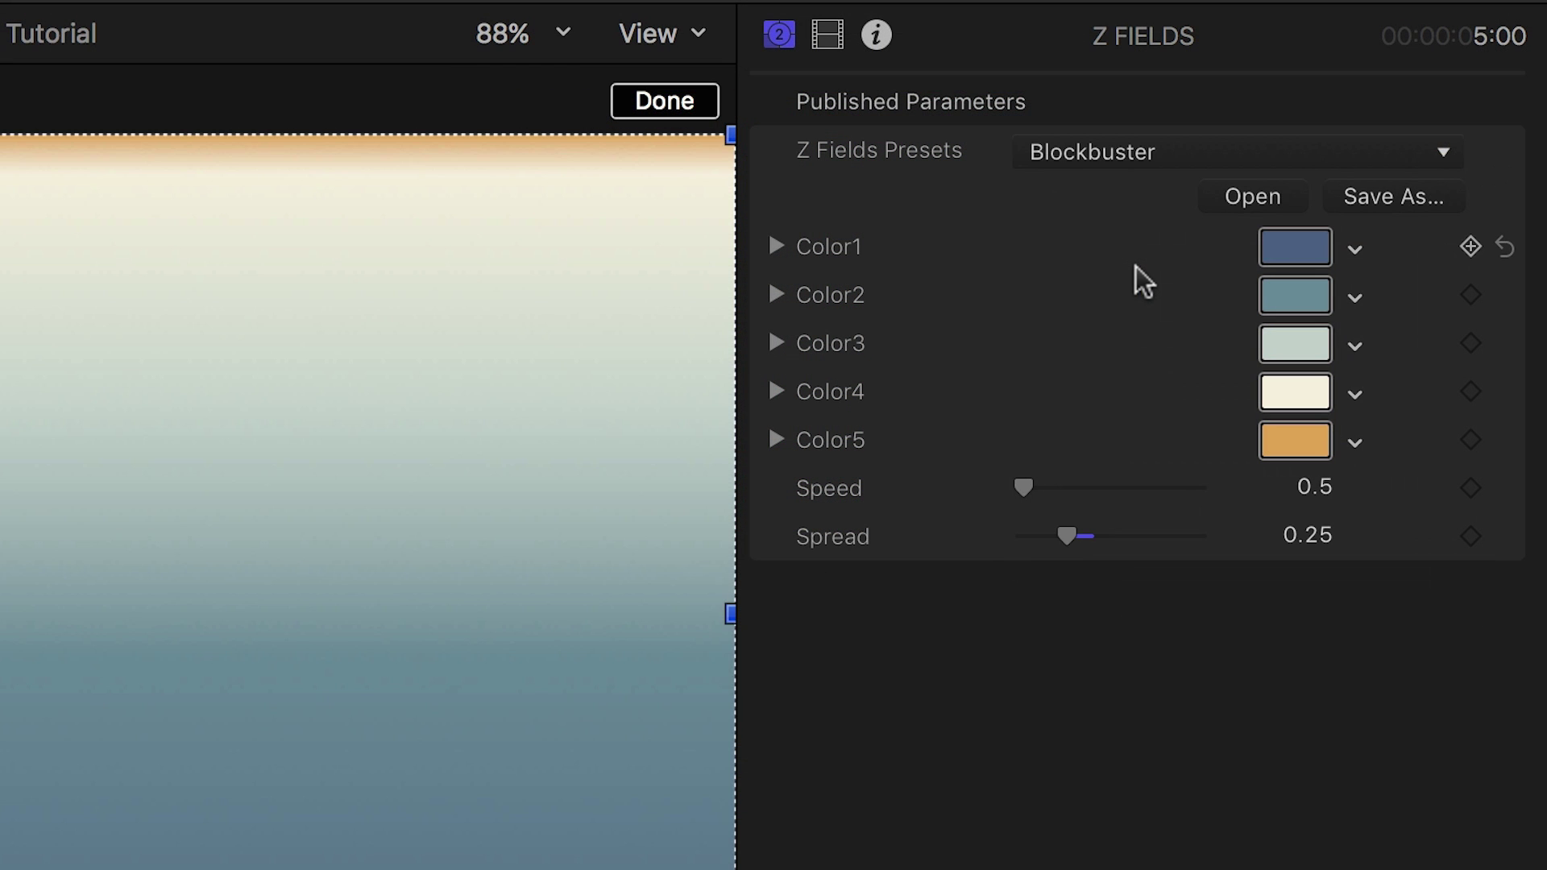